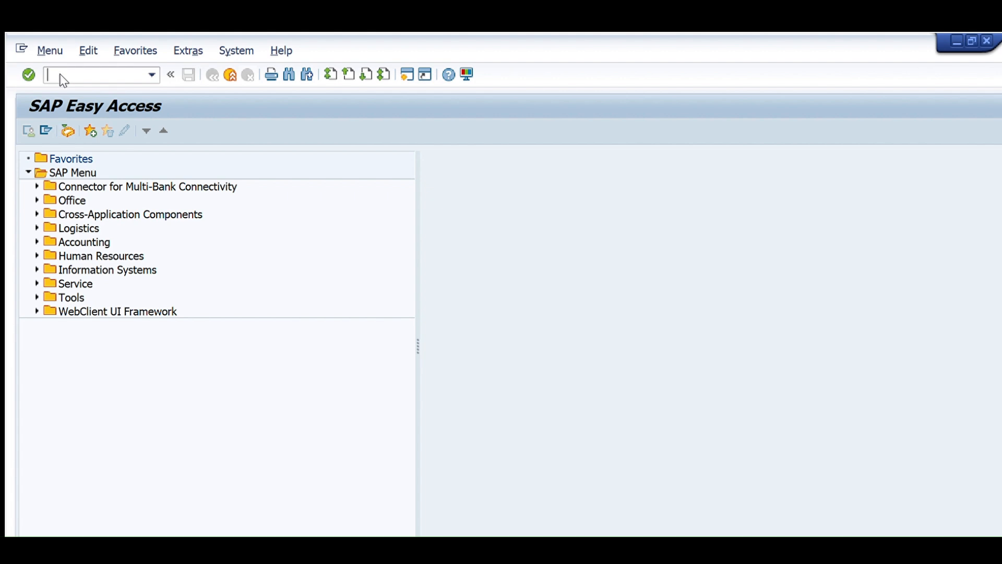
Open transaction VA11 and try to create an inquiry of type IN for sales organization 1998, distribution channel 98, division 98
text(VA11)
key(Return)
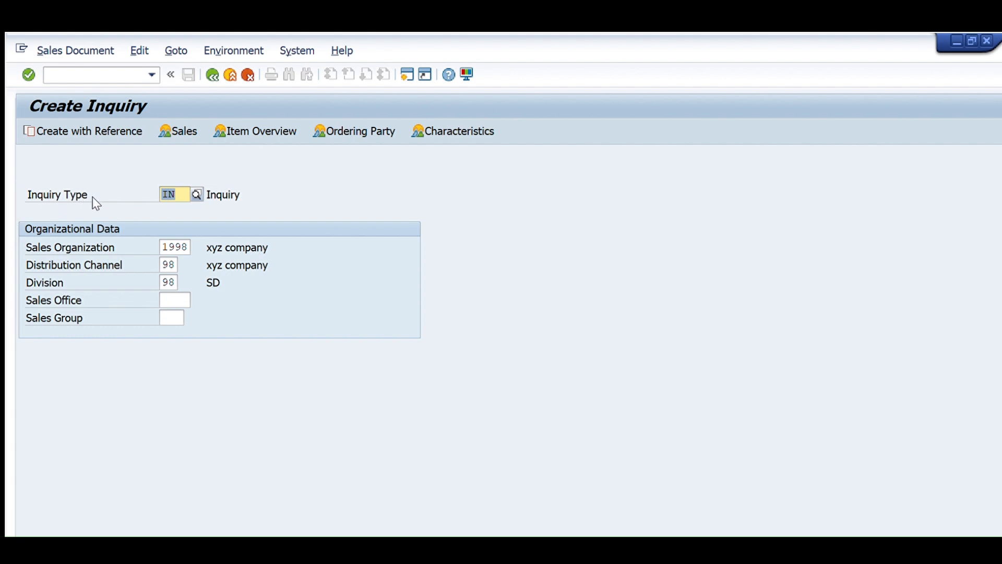
key(Return)
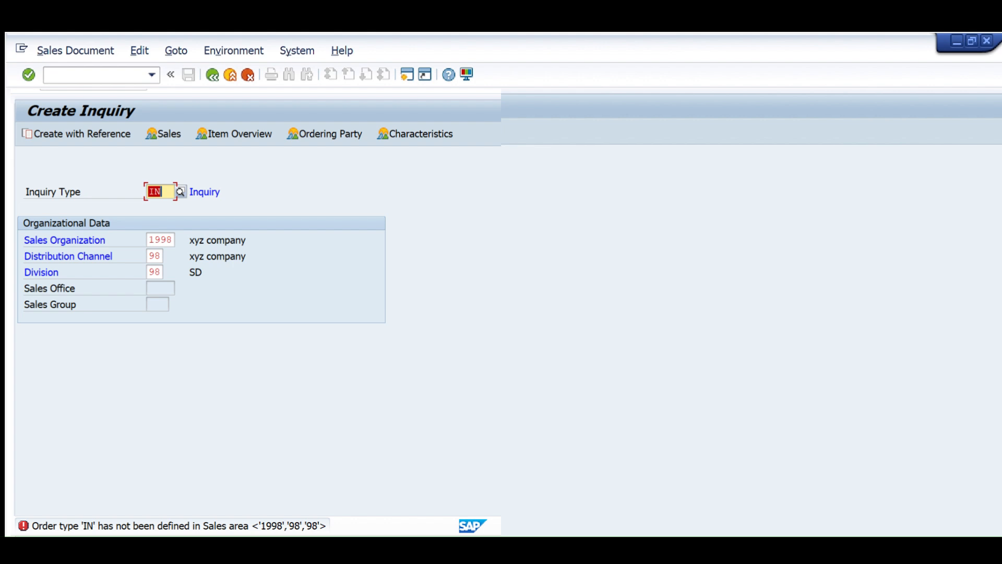
Open transaction SPRO in place of the inquiry and display the SAP Customizing Implementation Guide
text(/NSPRO)
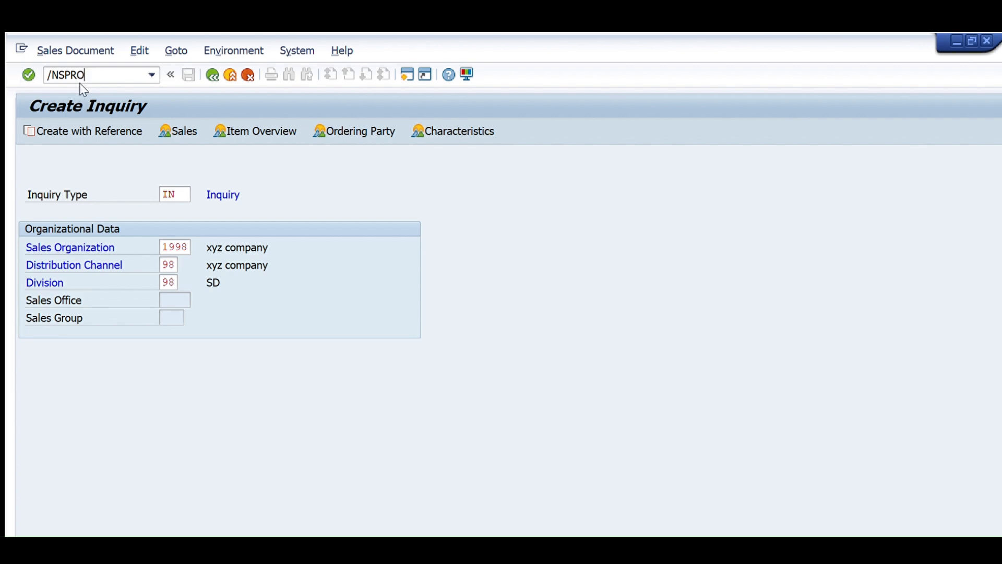
key(Return)
key(F5)
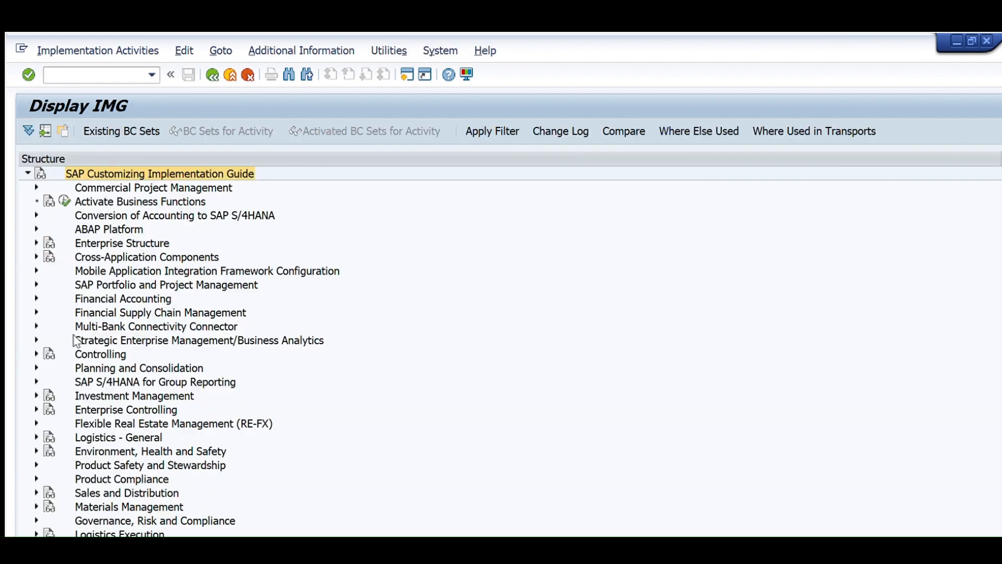
Open Assign Sales Area to Sales Document Types under Sales and Distribution, Sales, Sales Documents, Sales Document Header
scroll(76, 342, down, 2)
click(36, 424)
scroll(128, 324, down, 1)
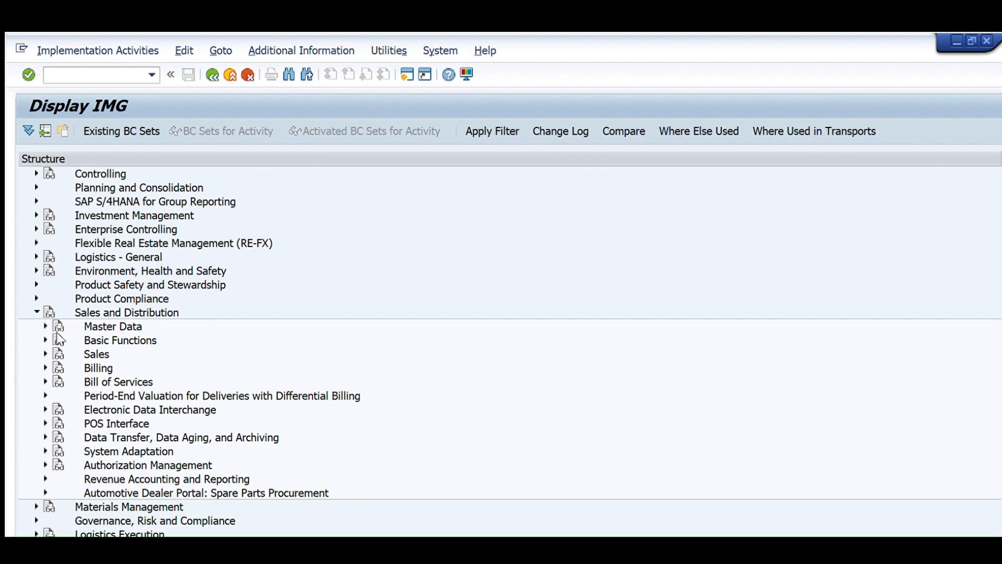
click(45, 354)
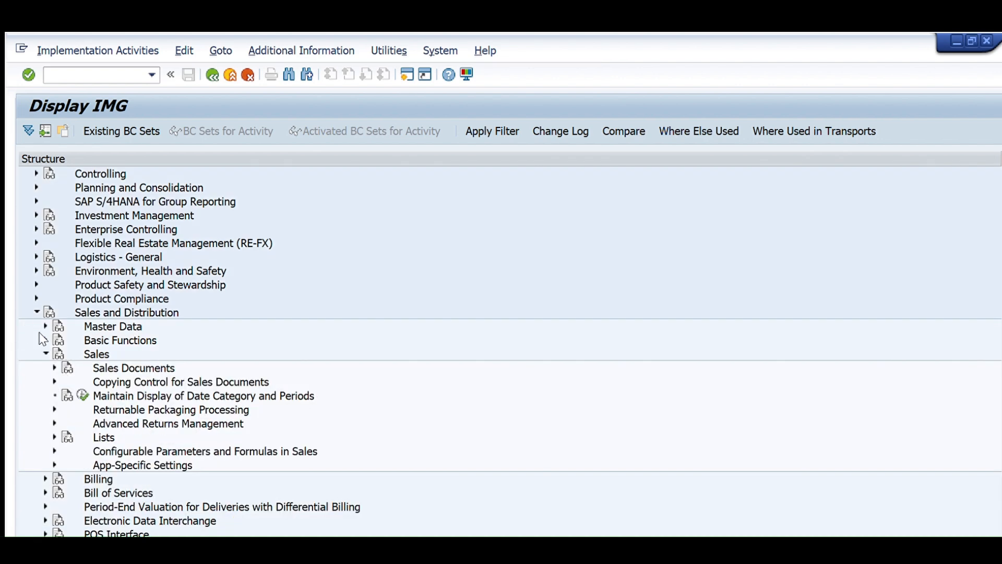
click(54, 368)
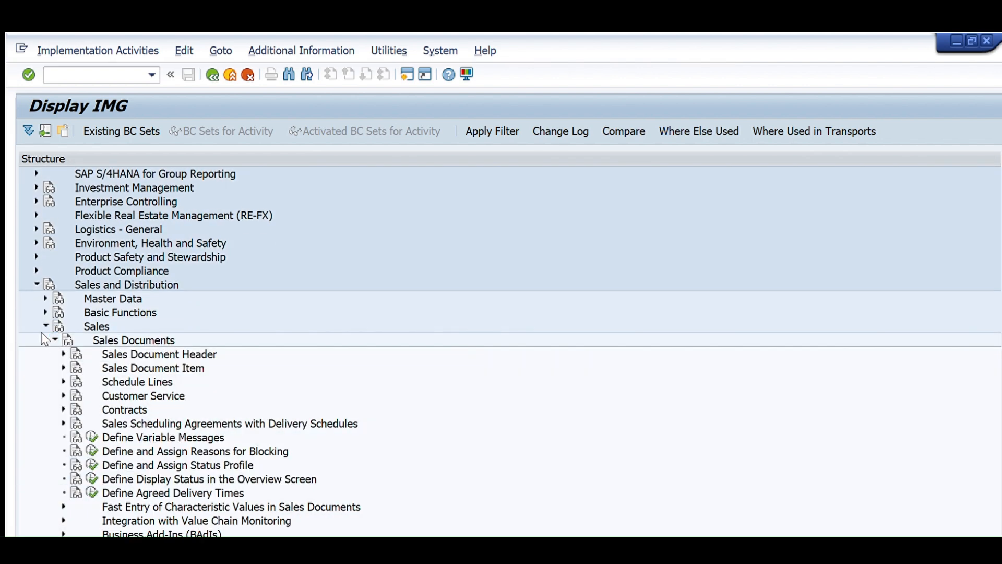
click(63, 354)
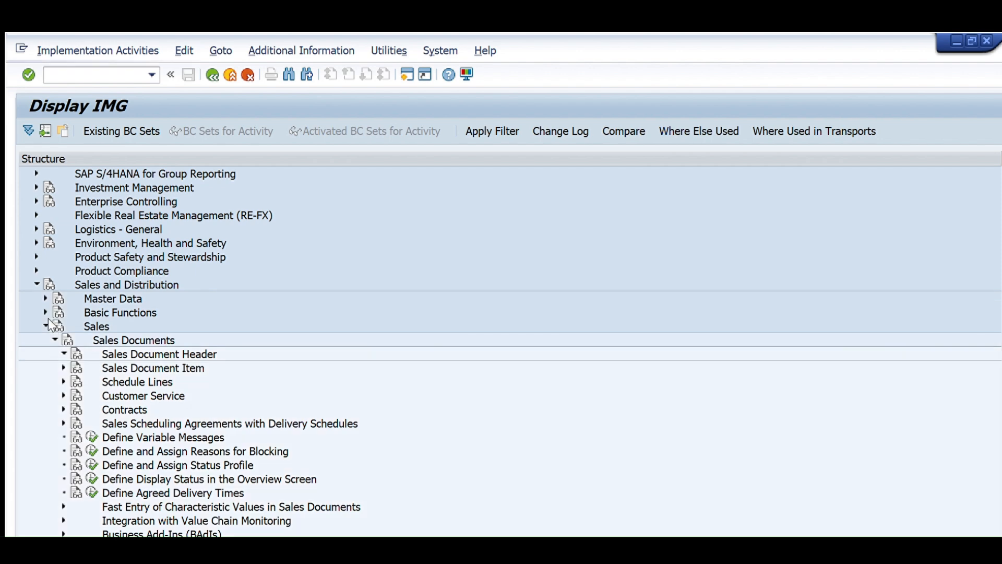
scroll(107, 415, down, 3)
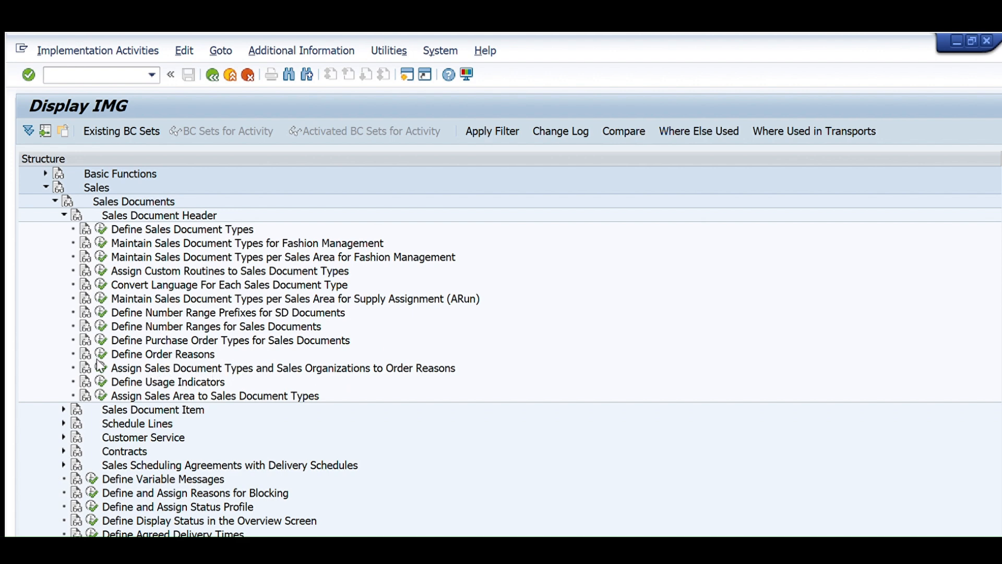
click(100, 395)
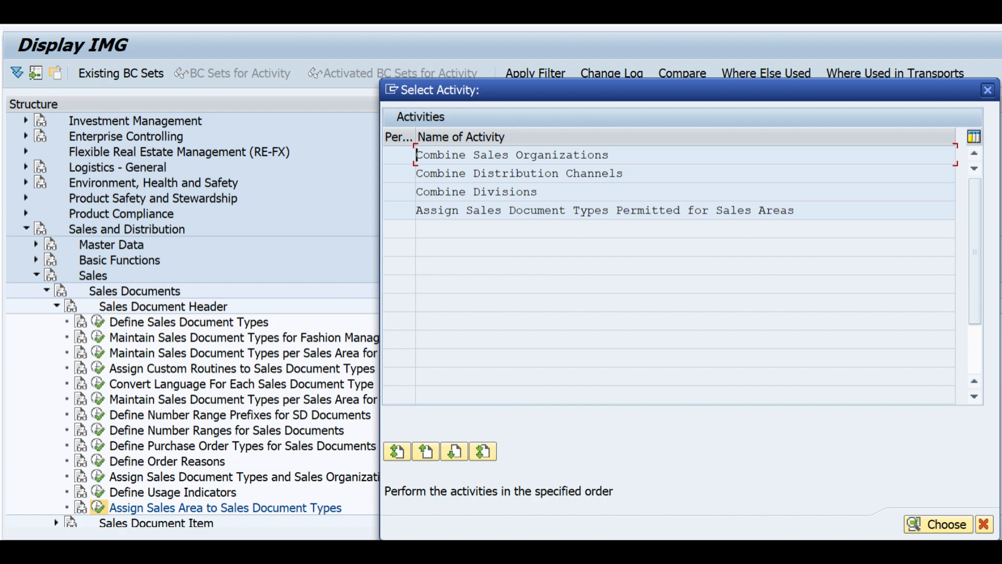
Open the Combine Sales Organizations maintenance view through its transaction code
key(Return)
text(/NOVA01)
key(Return)
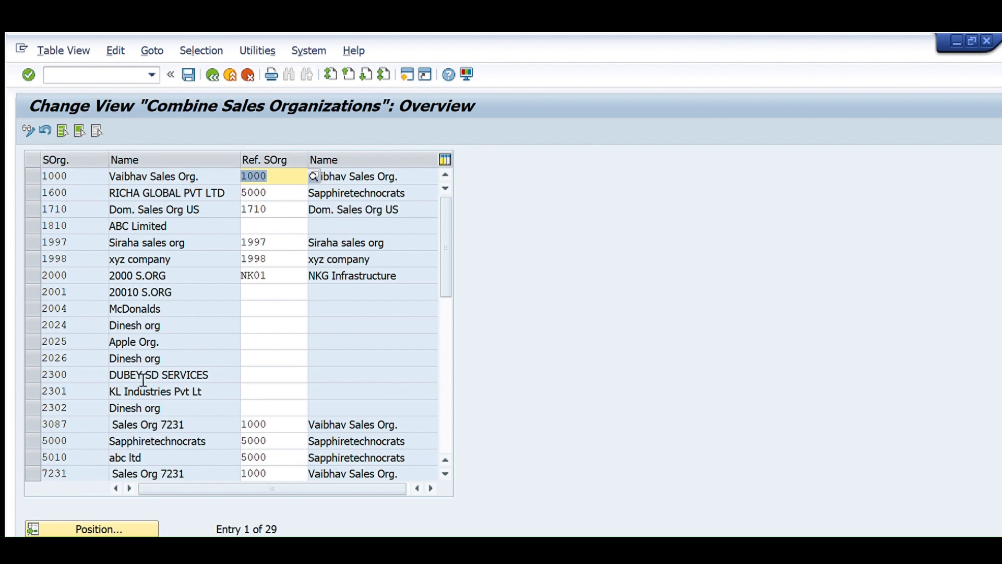
Position the list on sales organization 1998 and save it with reference sales organization 1998
click(108, 527)
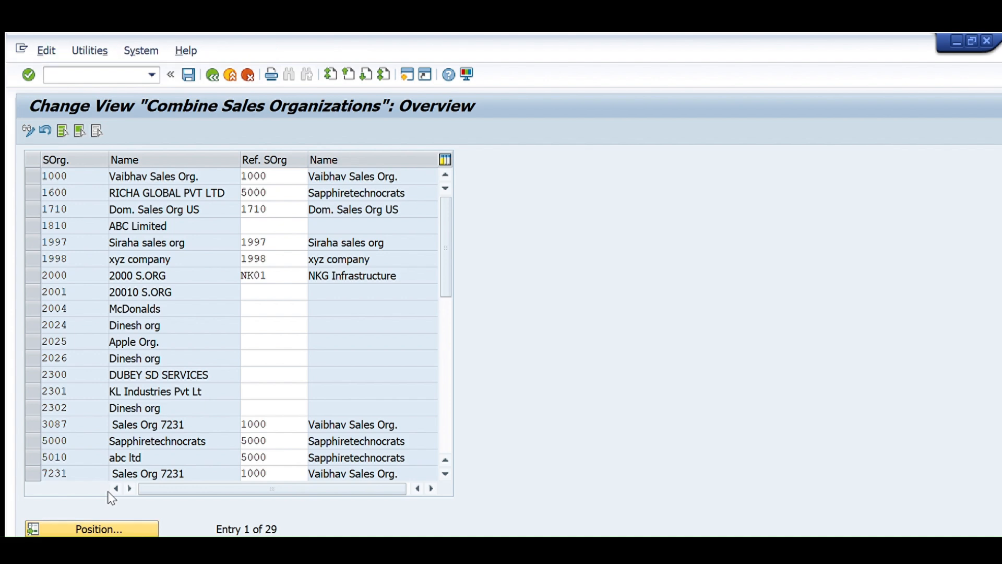
key(Return)
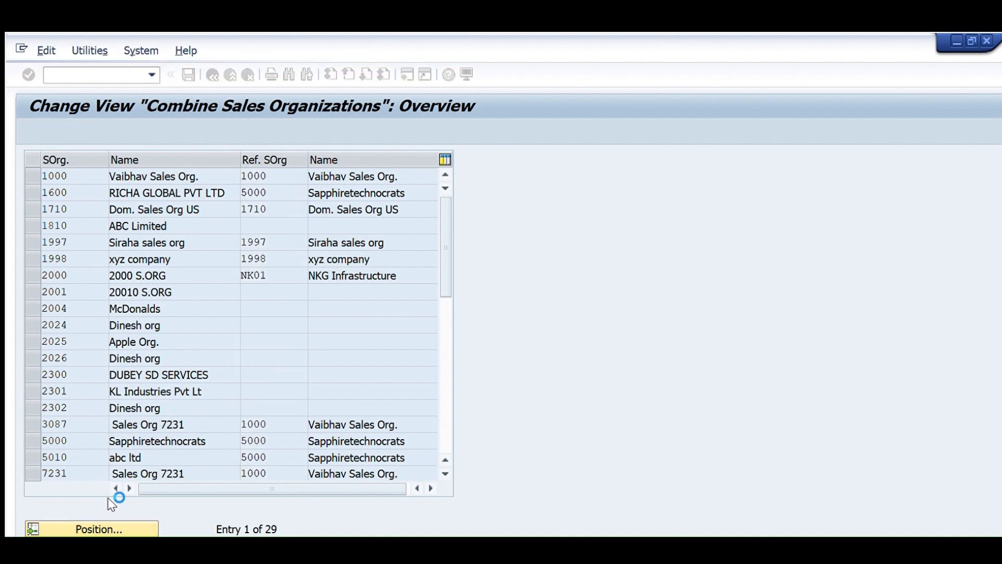
click(267, 148)
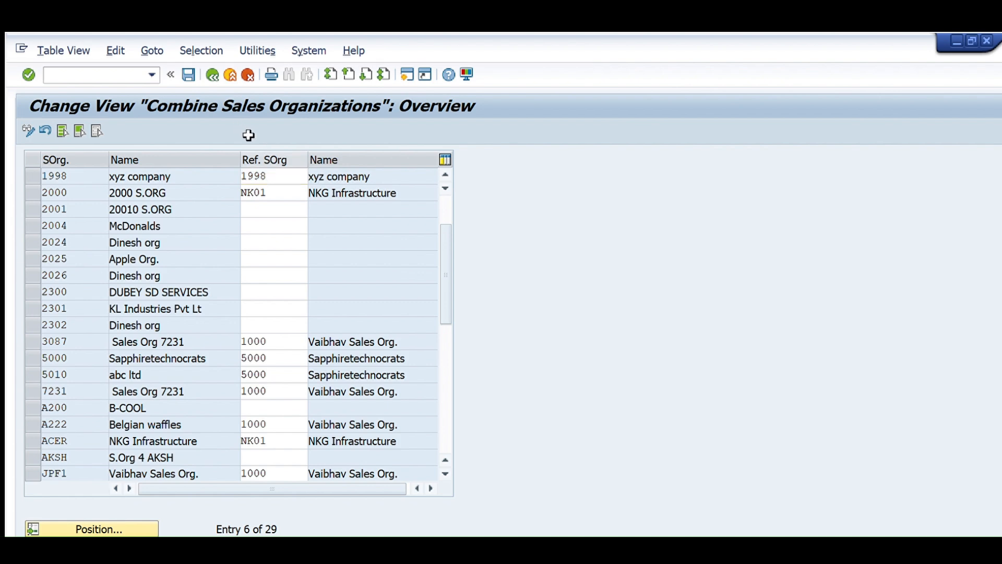
click(253, 176)
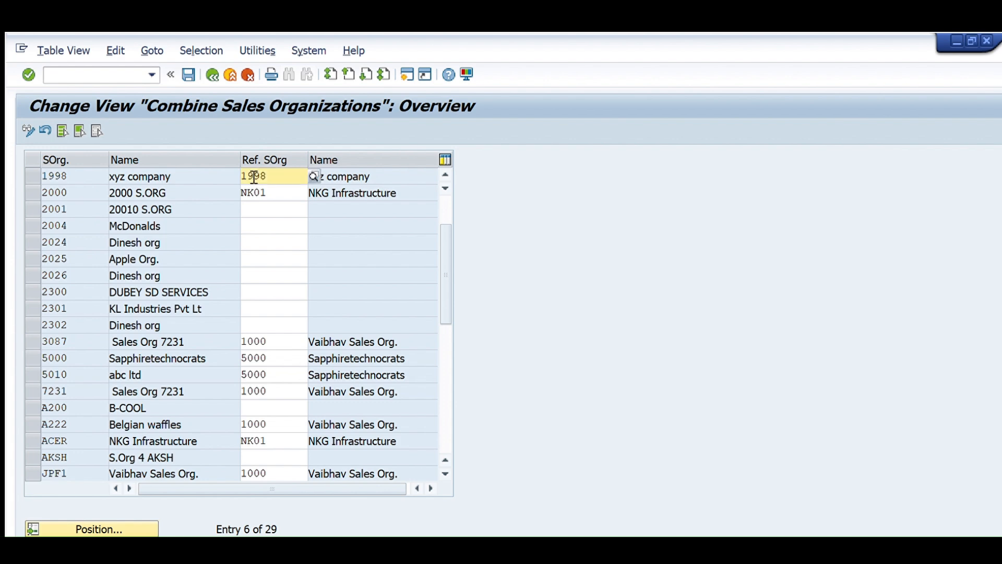
key(shift+Home)
click(188, 74)
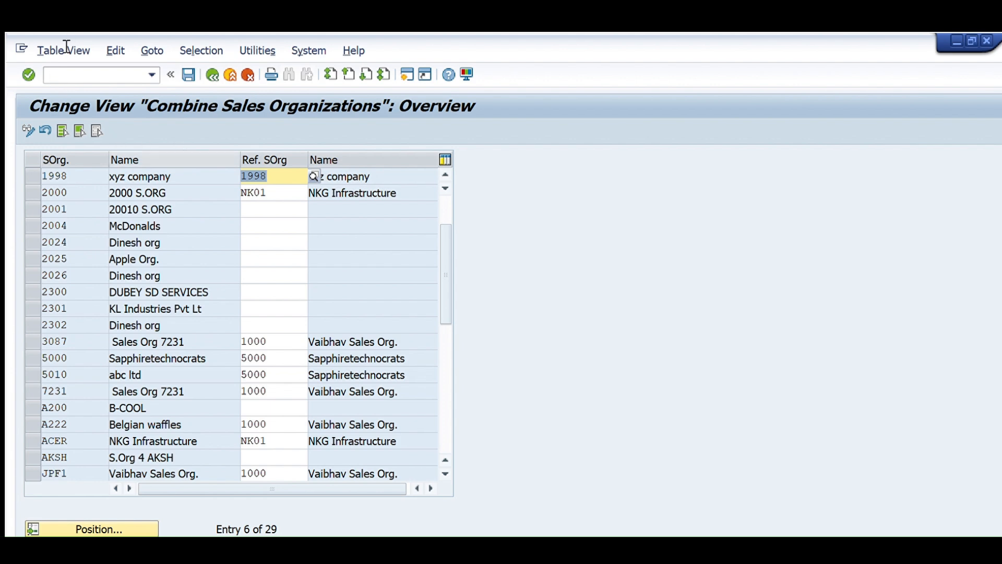
In transaction OVAM, locate sales organization 1998 with distribution channel 98 and save its reference distribution channel 98
click(68, 74)
text(/NOVAM)
key(Return)
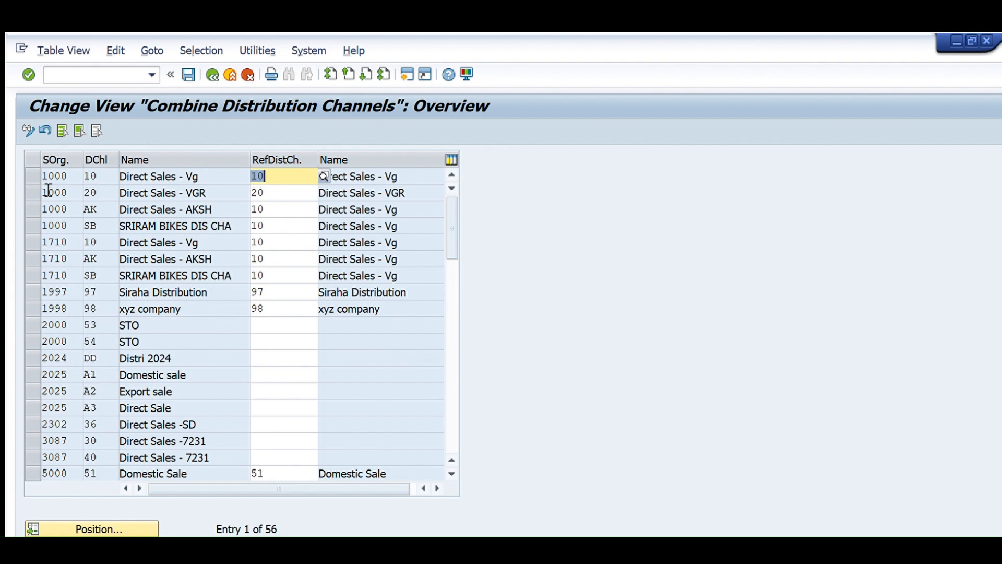
click(75, 528)
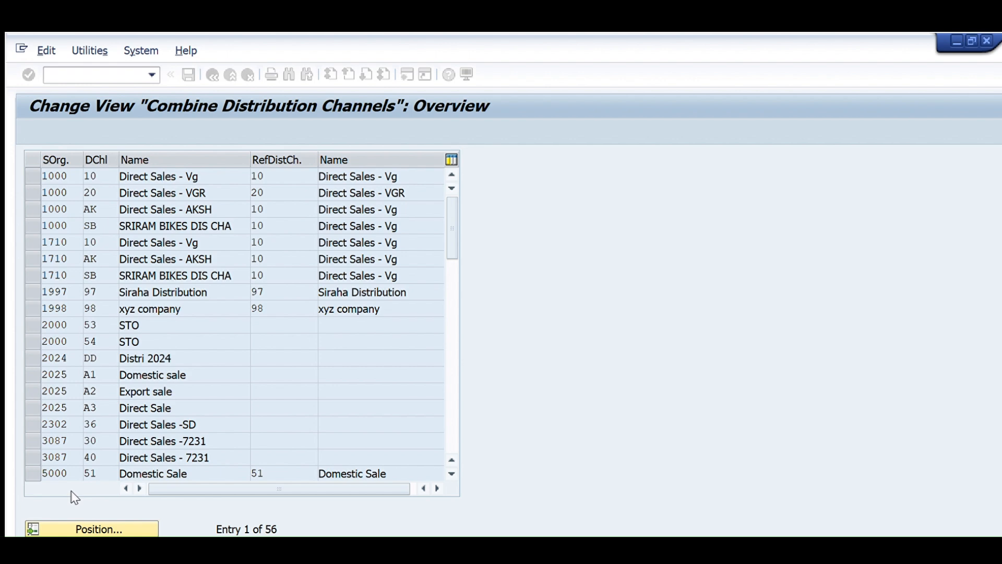
key(Return)
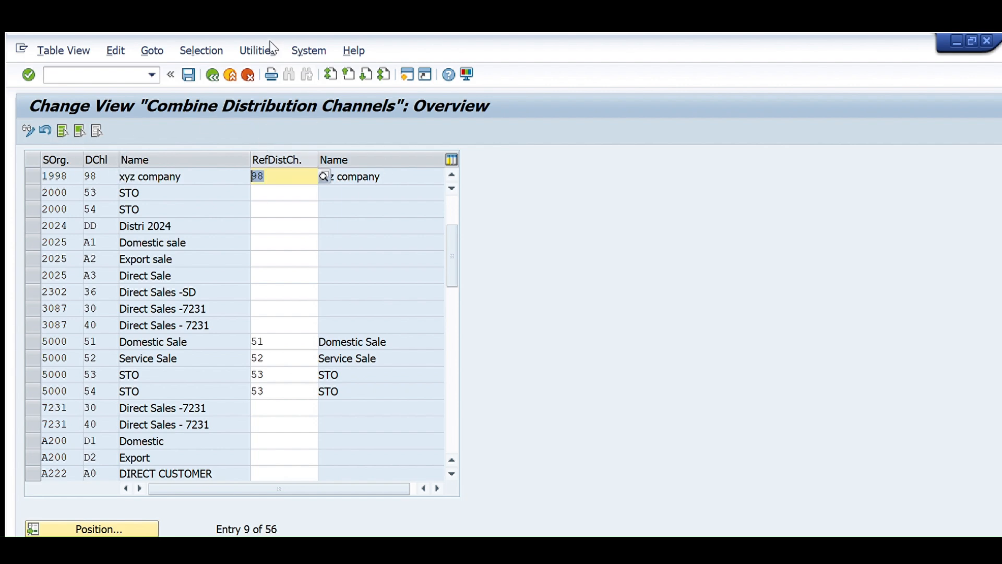
click(188, 74)
key(Return)
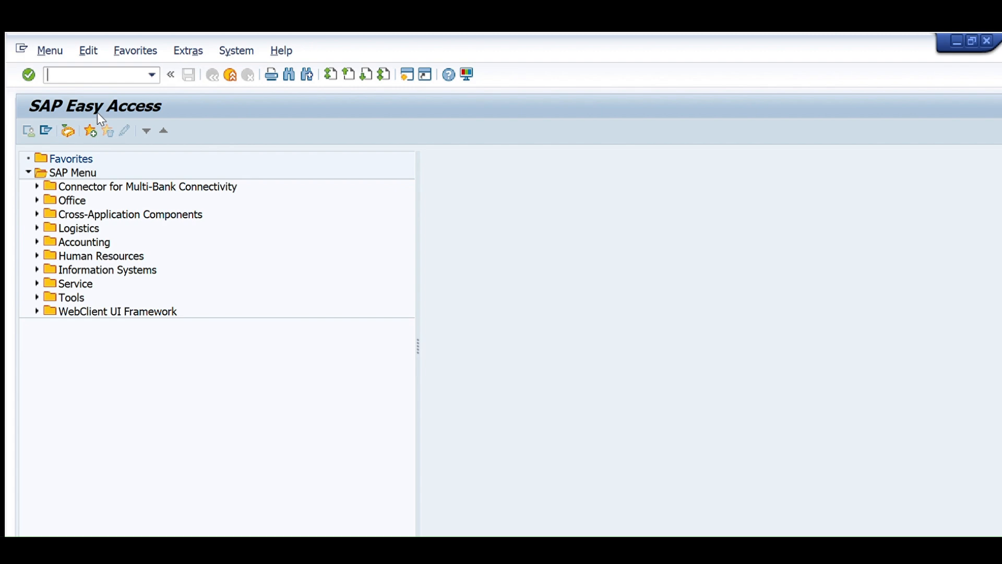
Open transaction OVAN and locate the reference division entry for sales organization 1998, division 98
text(OVAN)
key(Return)
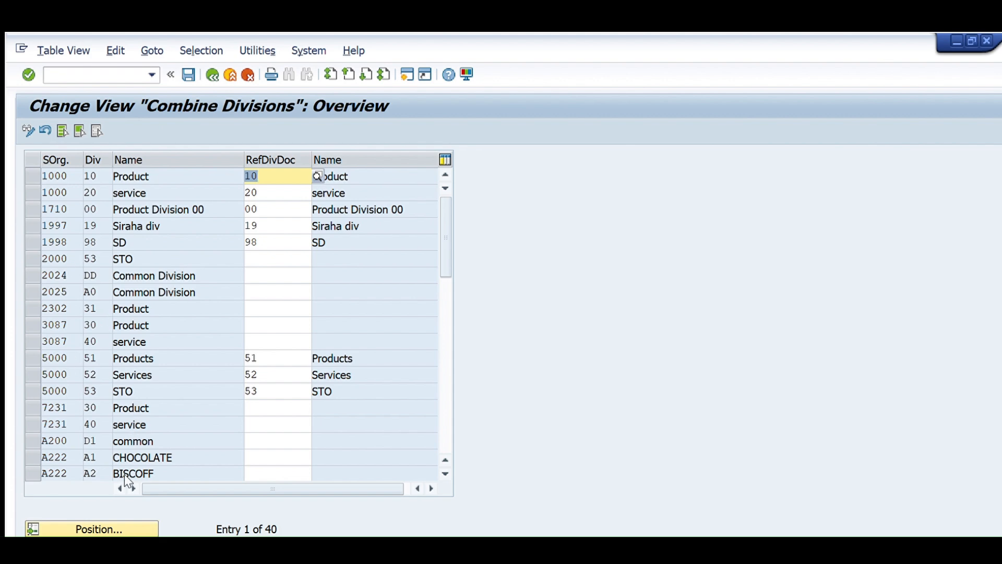
click(127, 527)
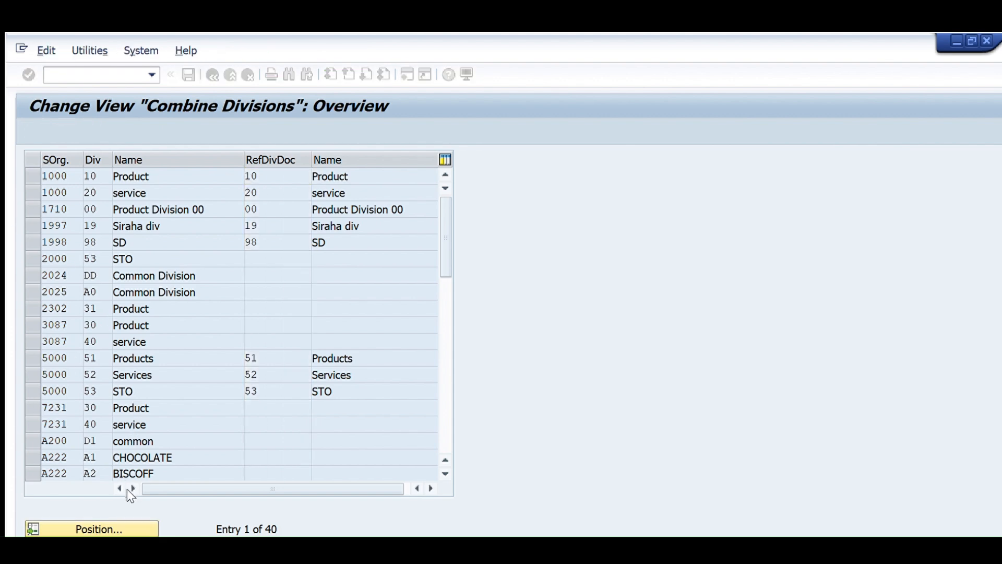
key(Return)
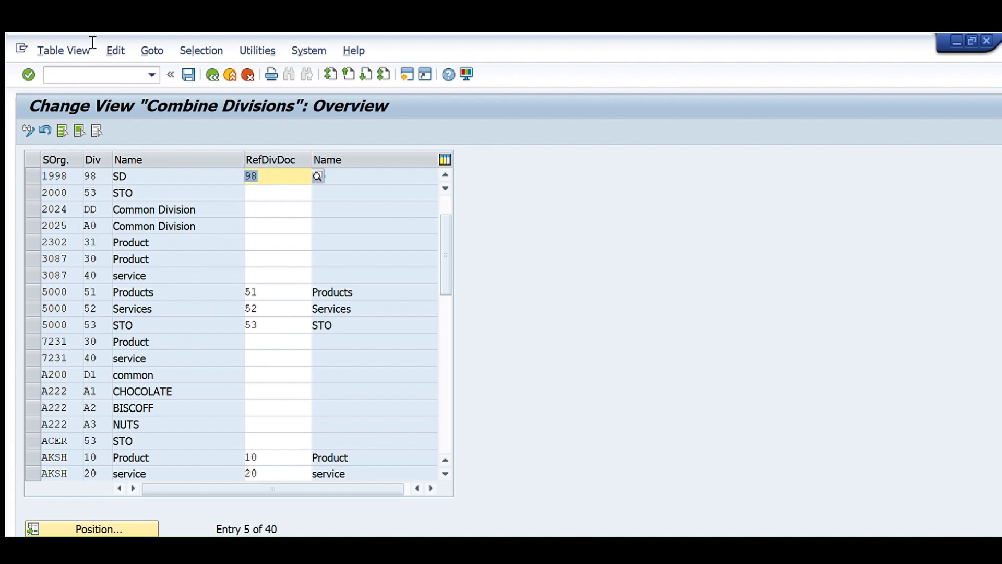
Switch to transaction OVAZ for assigning the sales document types permitted for sales areas
click(93, 75)
text(/NOVAZ)
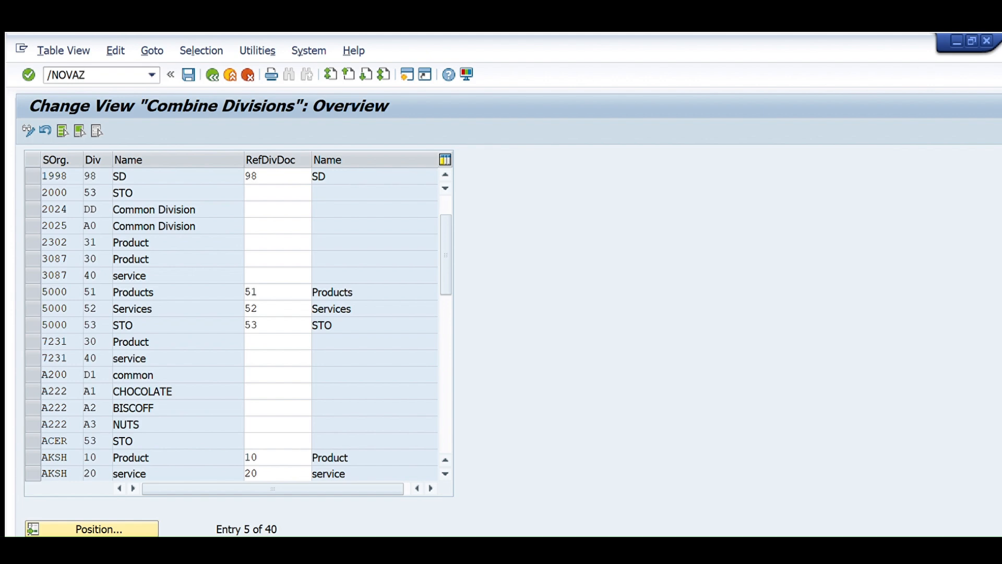
key(Return)
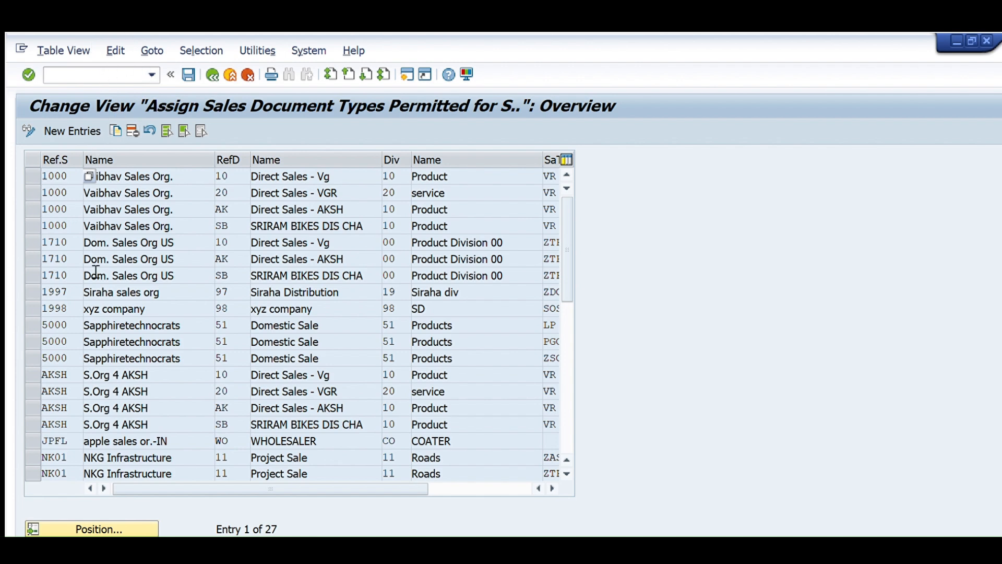
Add a new entry with reference sales organization 1998, reference distribution channel 98 and division 98
click(72, 130)
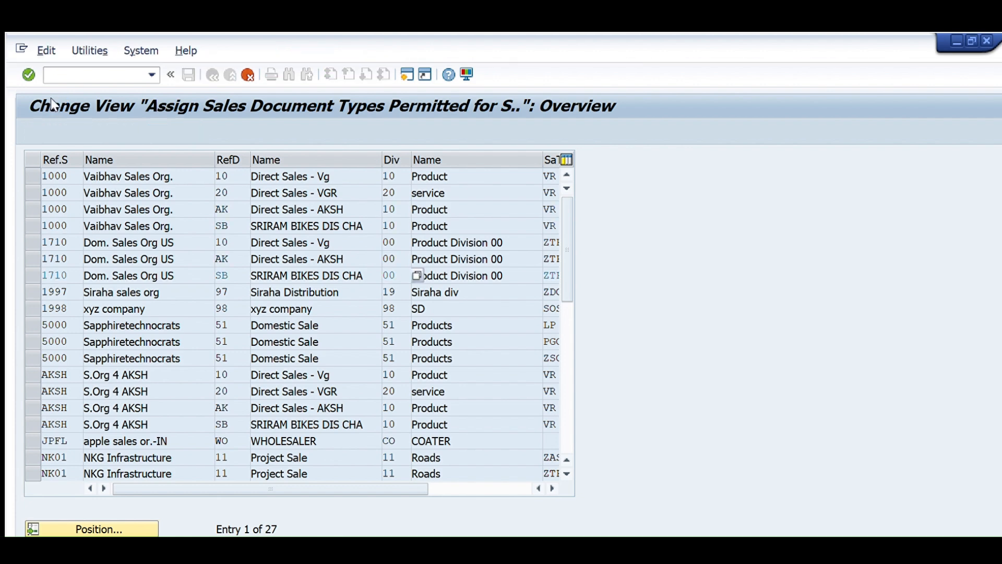
key(Return)
key(Return)
key(Return)
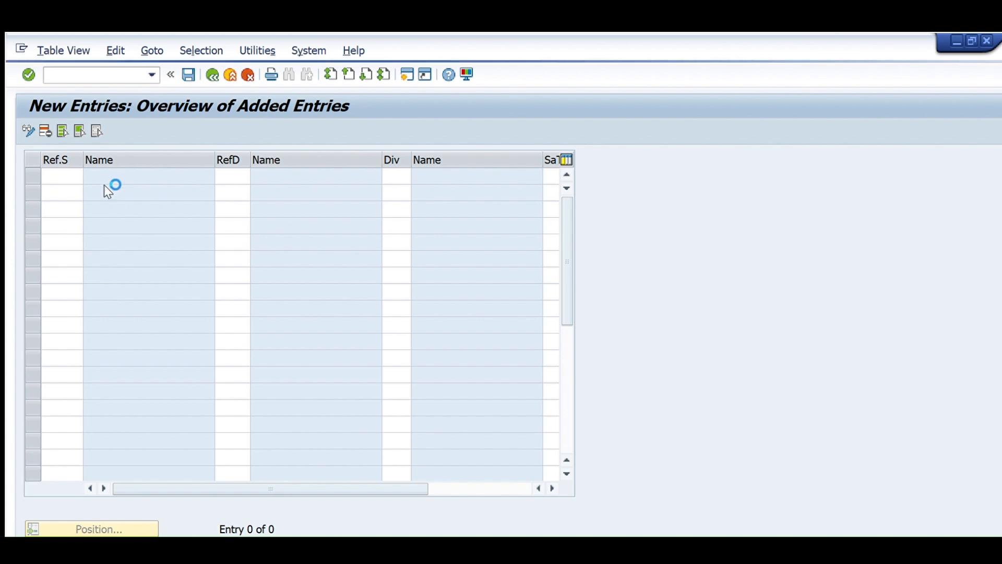
text(1998)
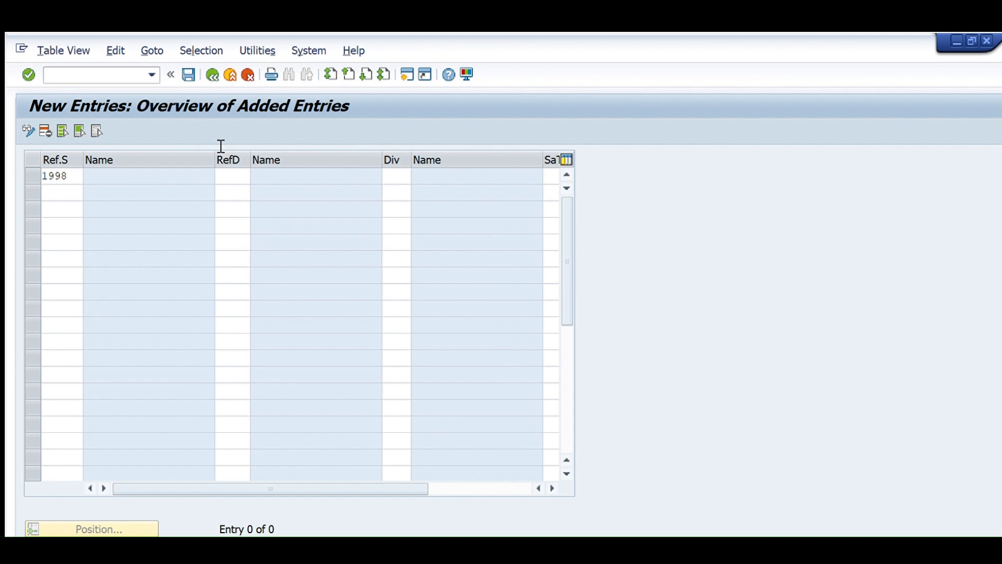
text(98)
key(Tab)
text(98)
key(Return)
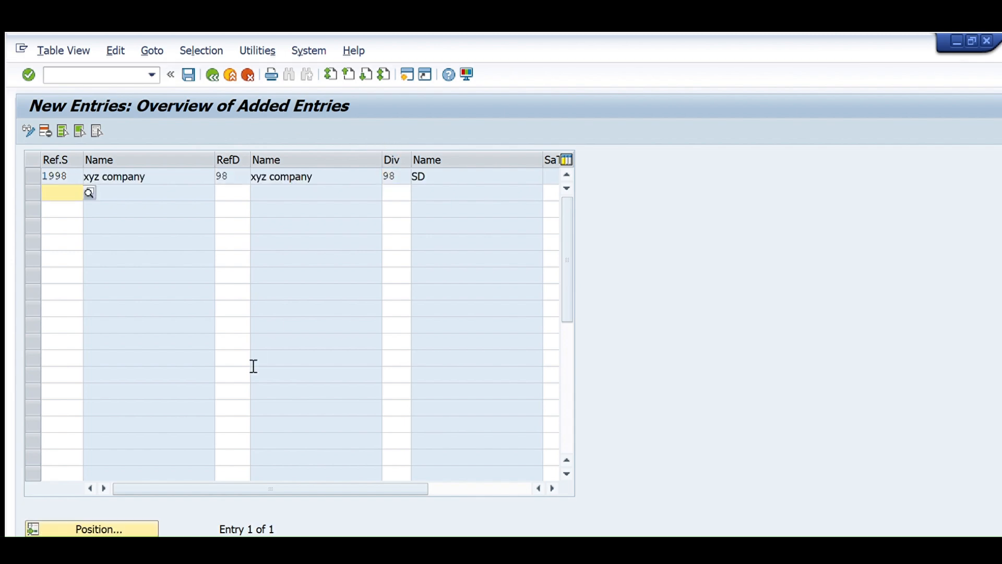
Check the sales document type column, then delete the new 1998 / 98 / 98 entry and return to the overview
drag(252, 452, 314, 457)
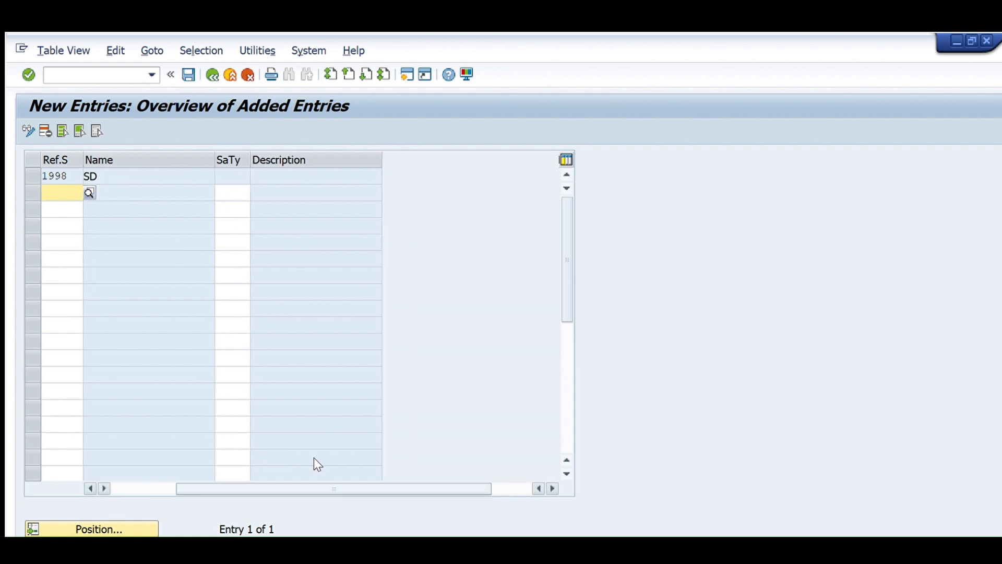
key(Tab)
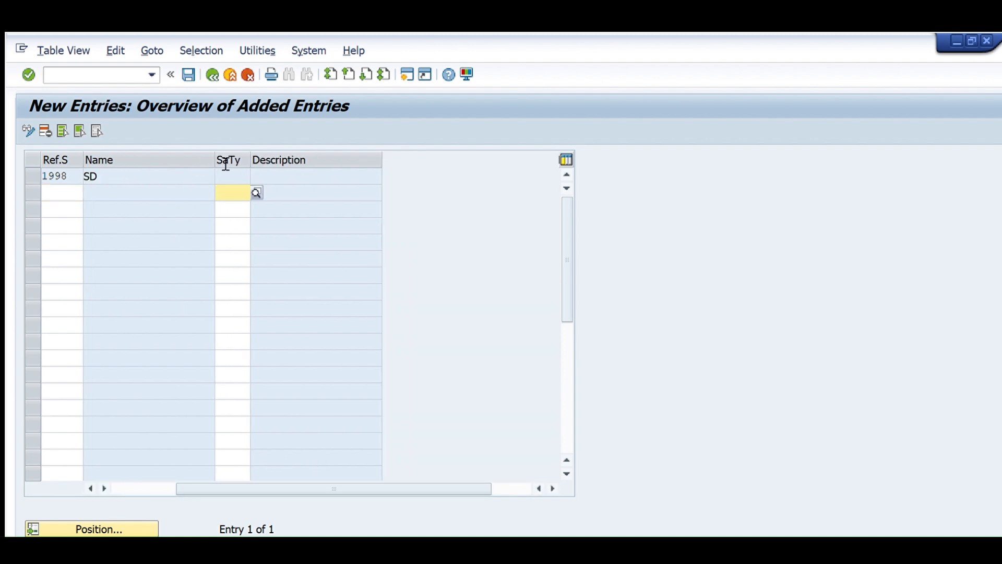
drag(359, 452, 296, 453)
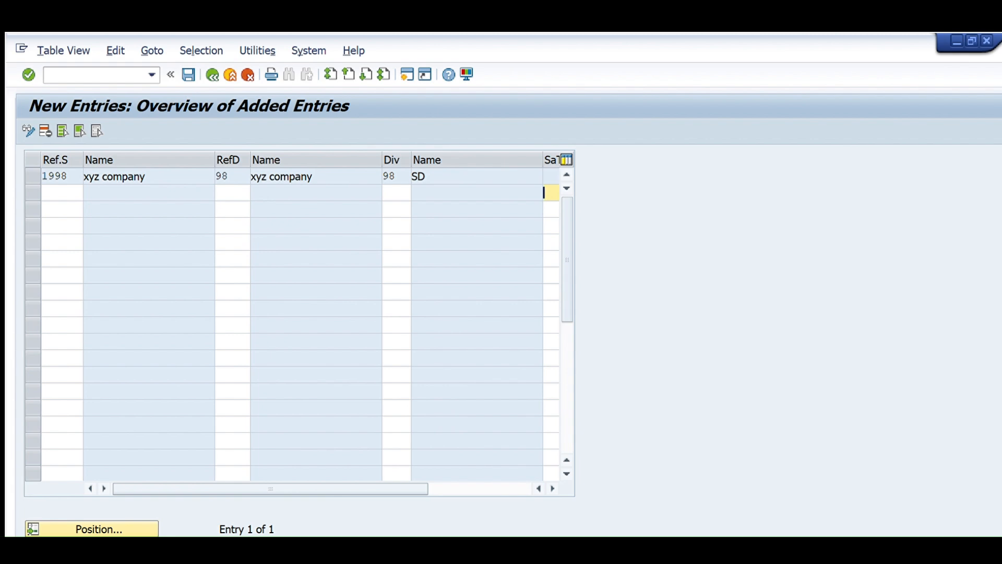
click(33, 176)
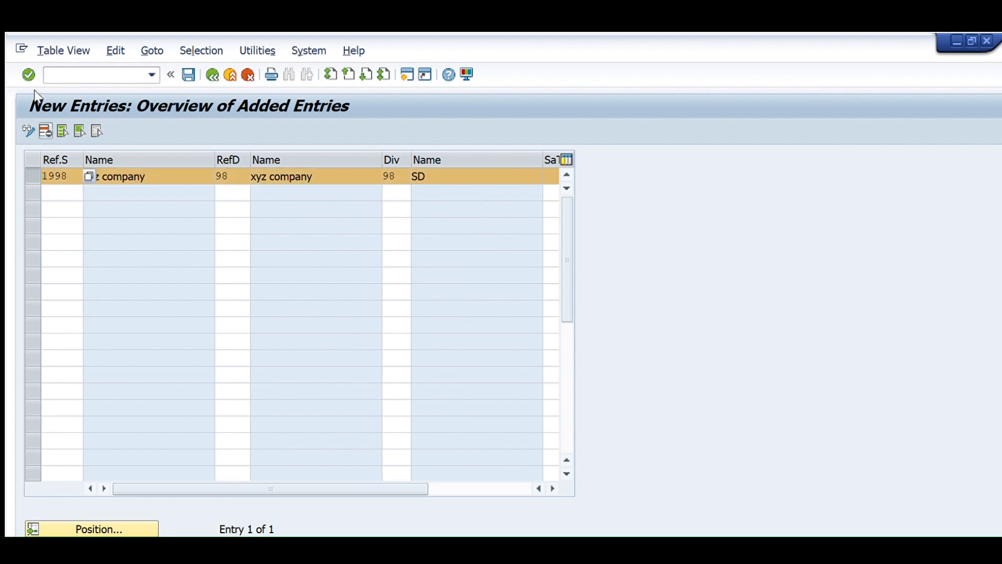
key(ctrl+s)
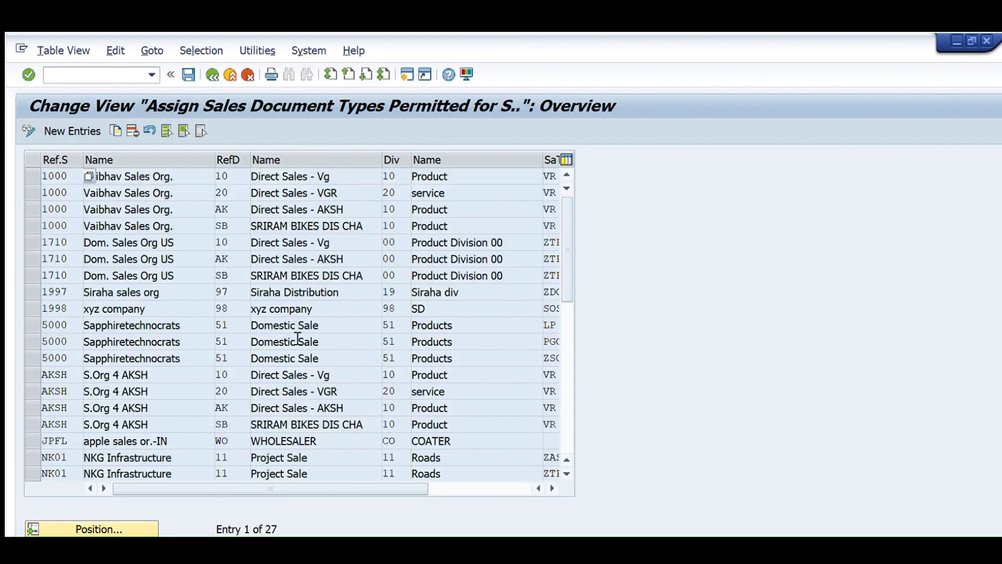
Start a new entry in the permitted sales document types table with reference sales organization 1998
key(ctrl+s)
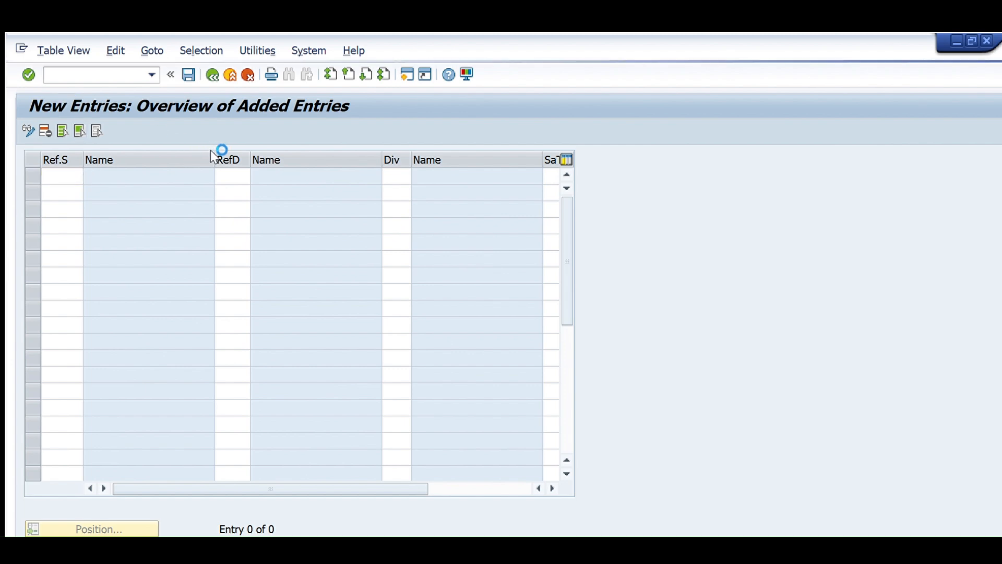
text(1998)
key(Tab)
key(Return)
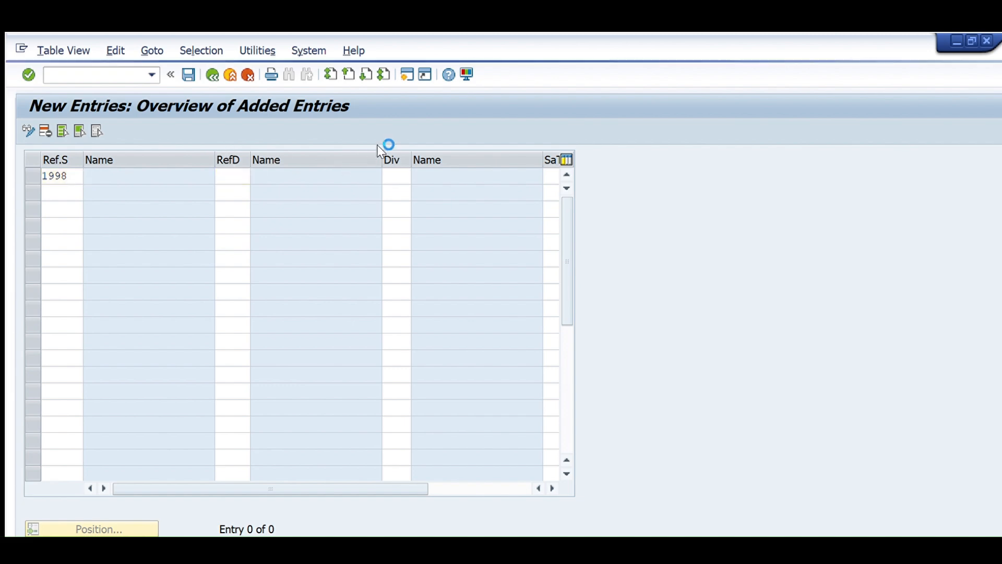
key(Return)
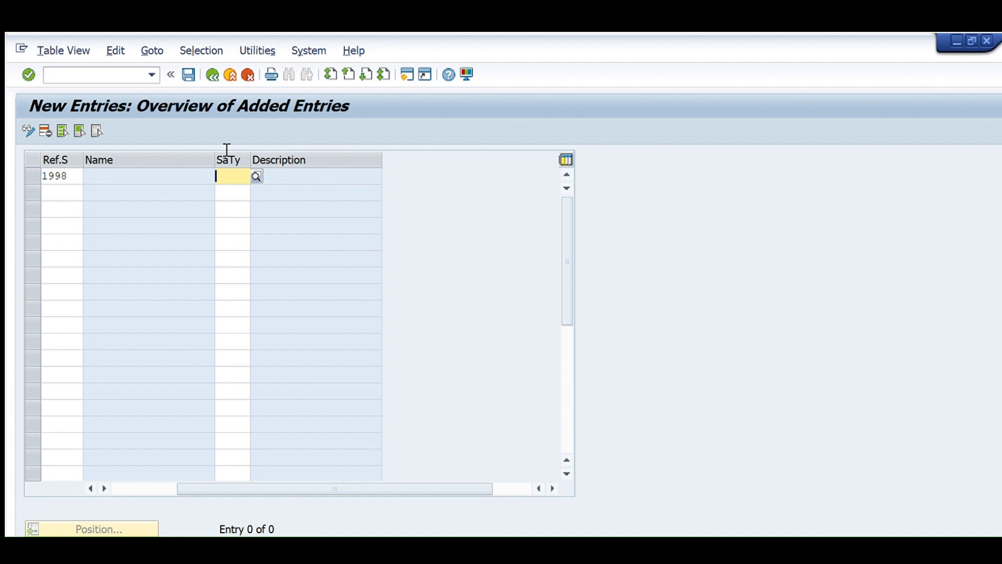
Assign sales document type IN to the new sales organization 1998 entry and save the assignment
key(F4)
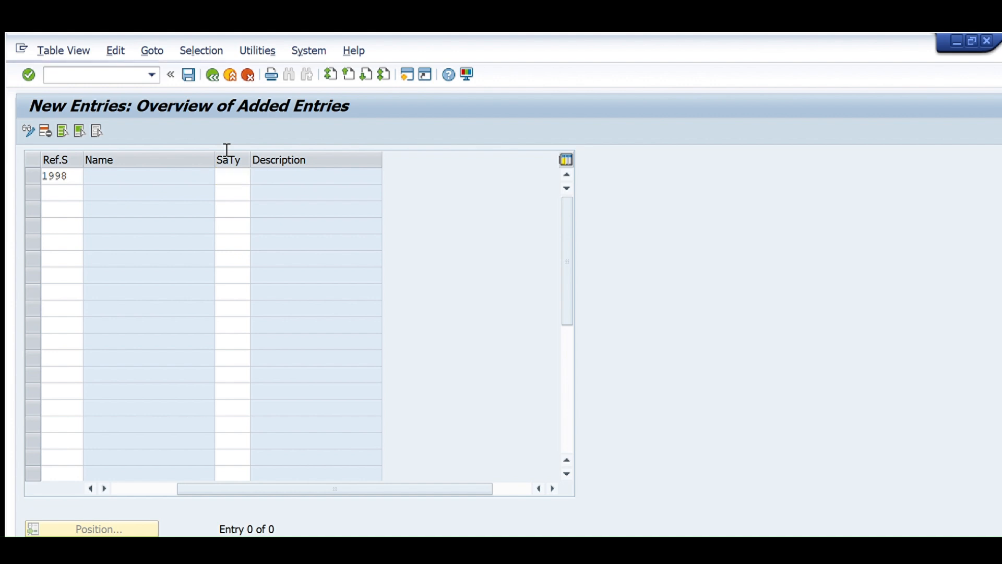
double_click(180, 150)
click(193, 170)
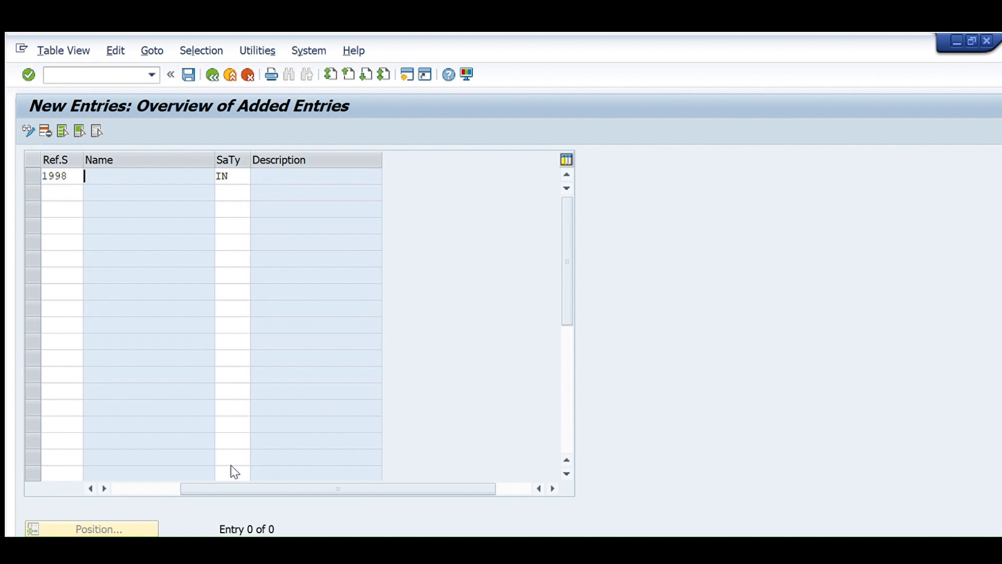
key(Return)
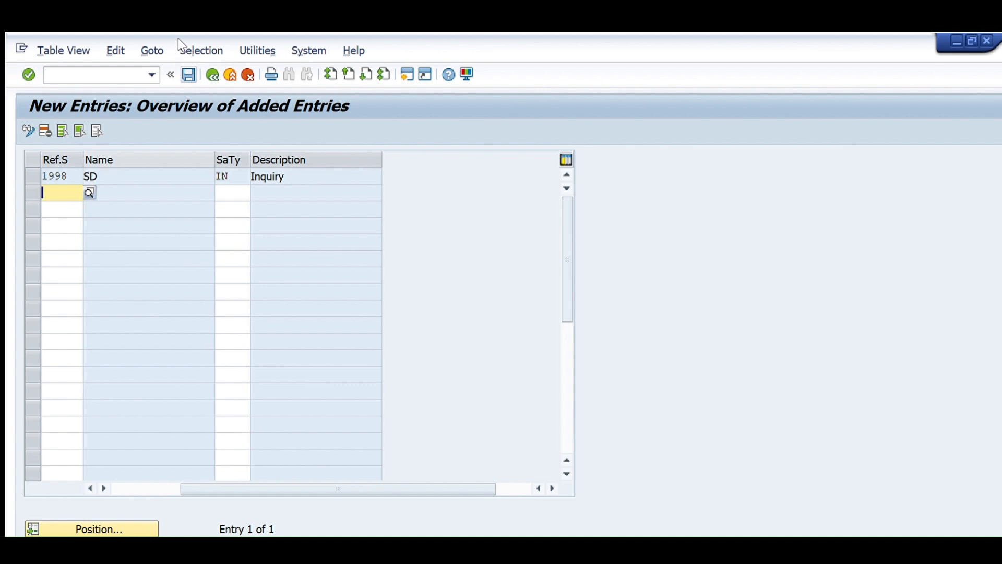
click(188, 74)
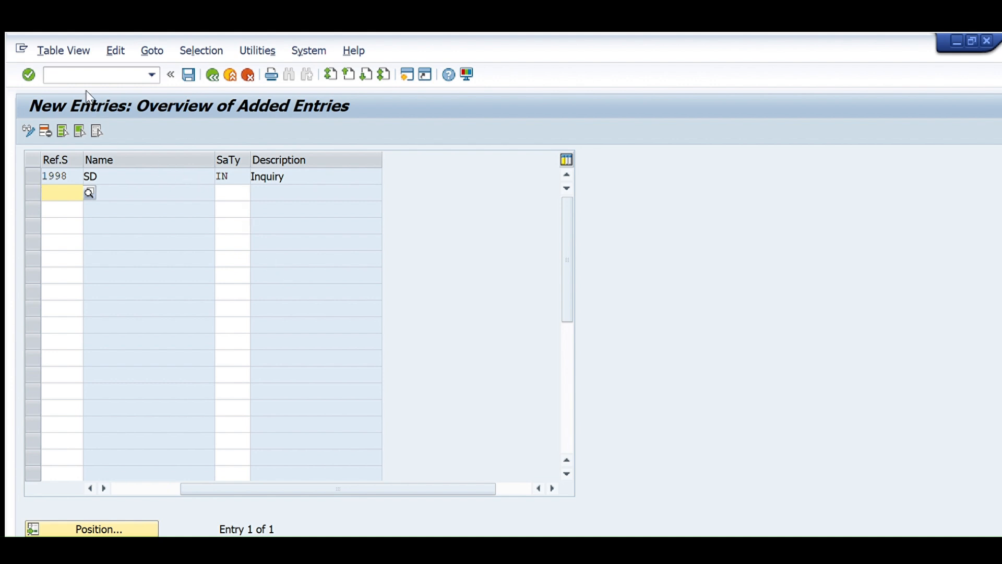
Open transaction VA11 and proceed with inquiry type IN for sales organization 1998, distribution channel 98 and division 98
click(82, 73)
text(/NVA11)
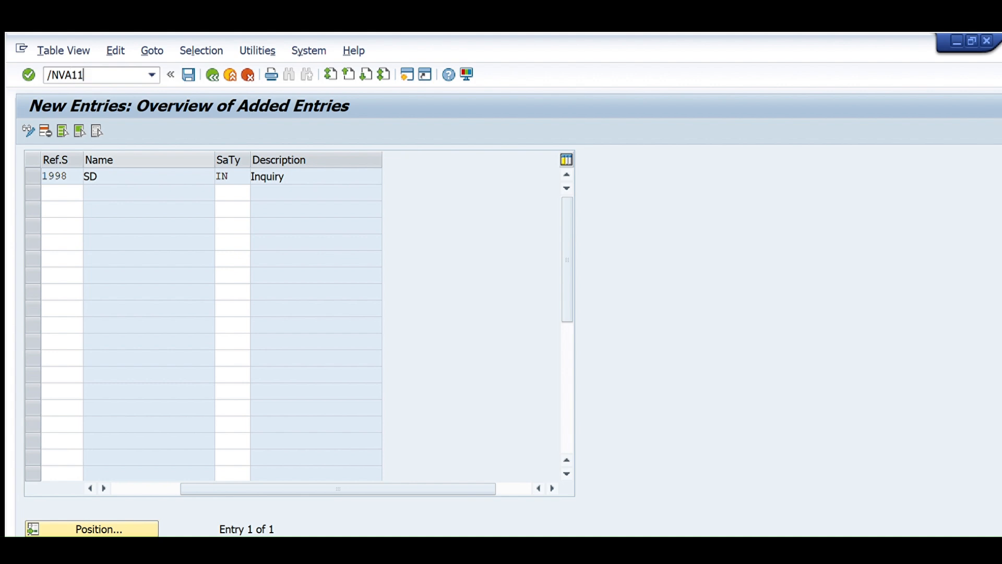
key(Return)
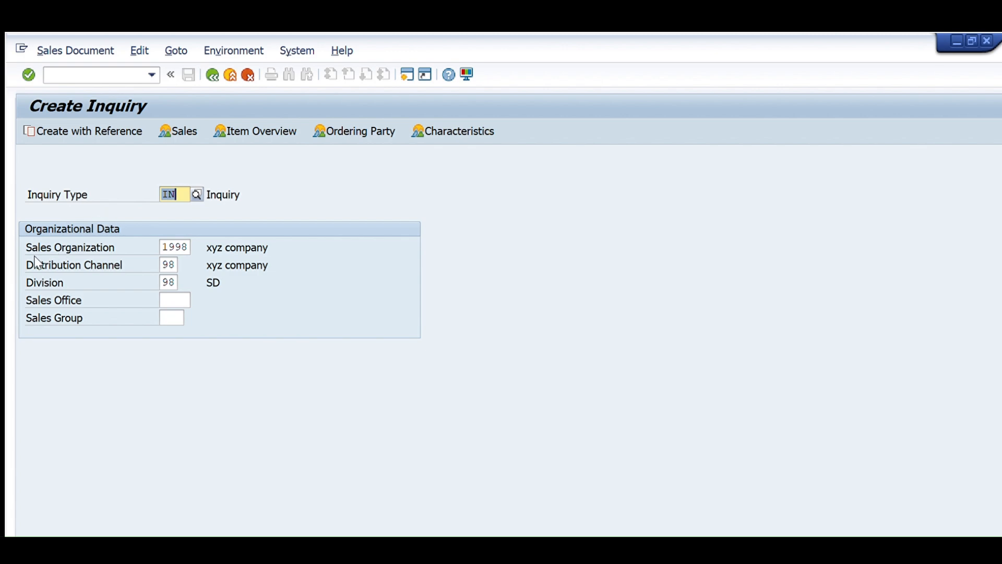
key(Return)
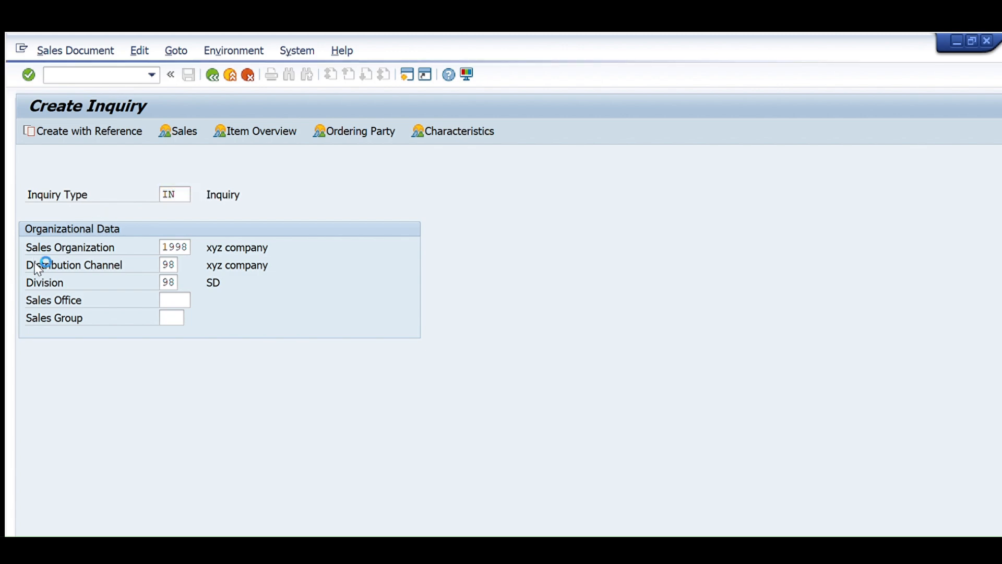